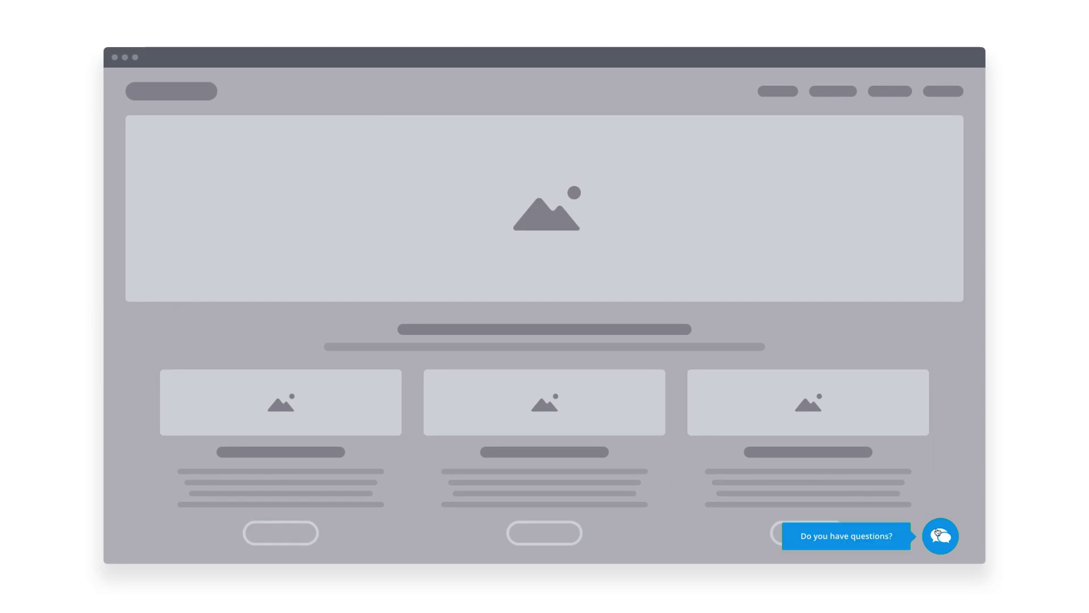
text(Hello)
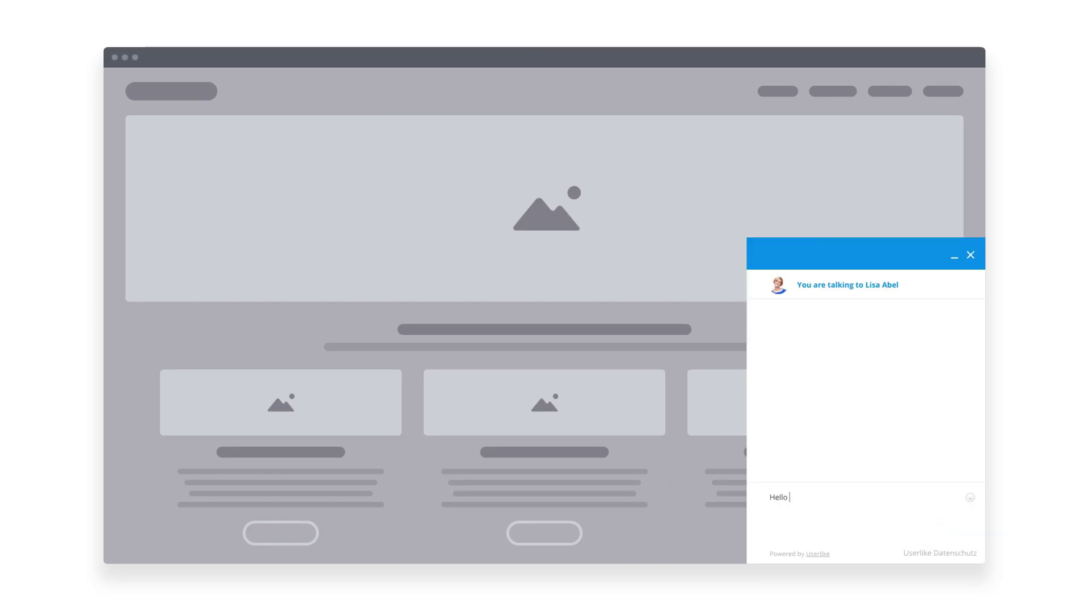
Step: Send the agent a greeting, then a question about incoming-chat notifications
key(Return)
text(Is there a way to get notified when a chat is coming in)
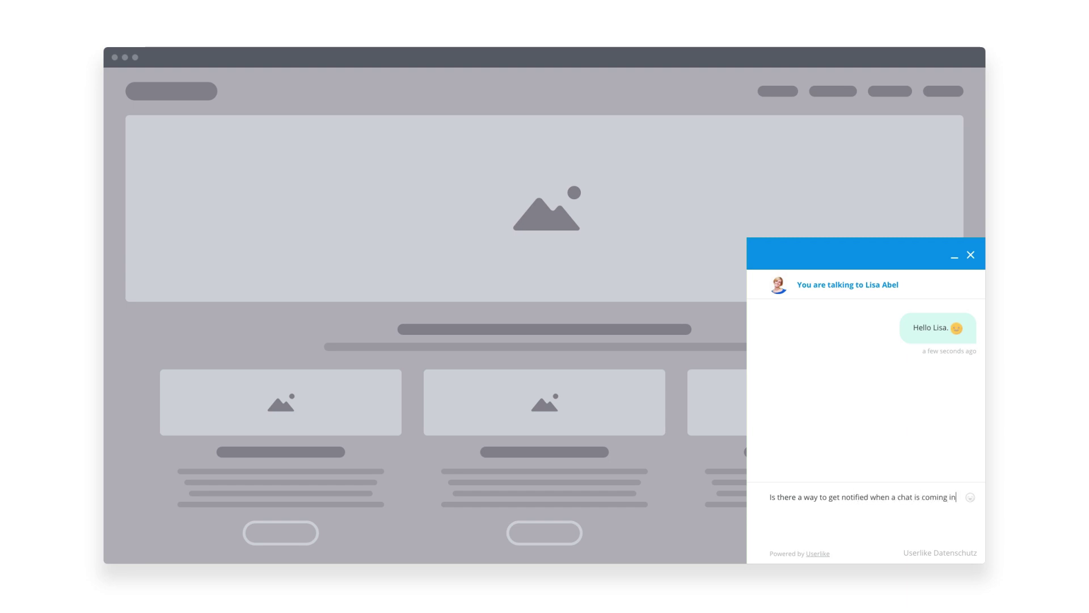
text(?)
key(Return)
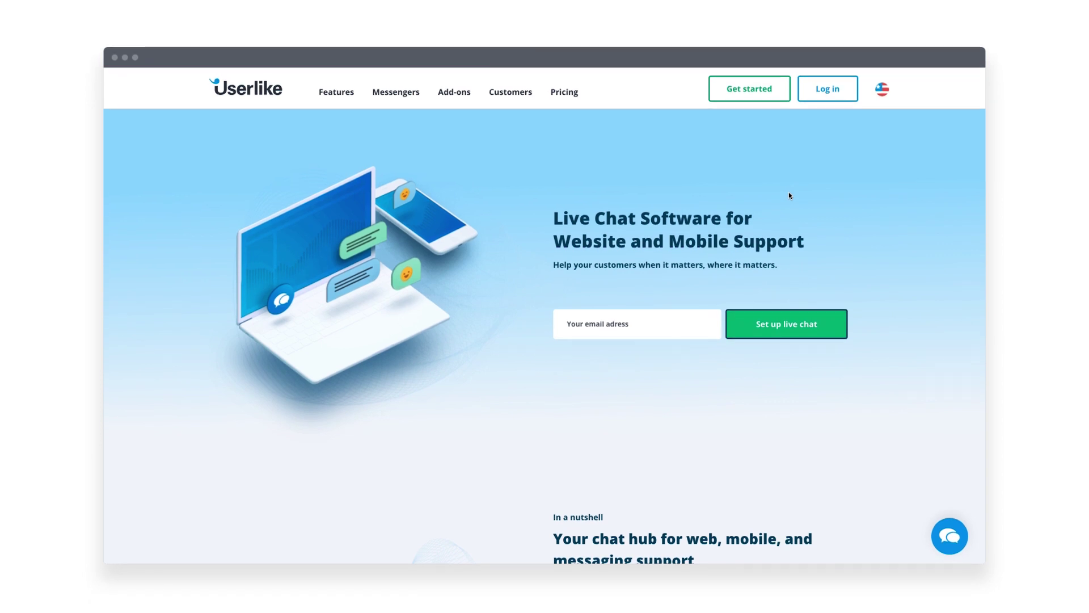
Step: Log in to userlike.com with the account username and password
click(816, 92)
click(572, 182)
text(lisaa)
key(Tab)
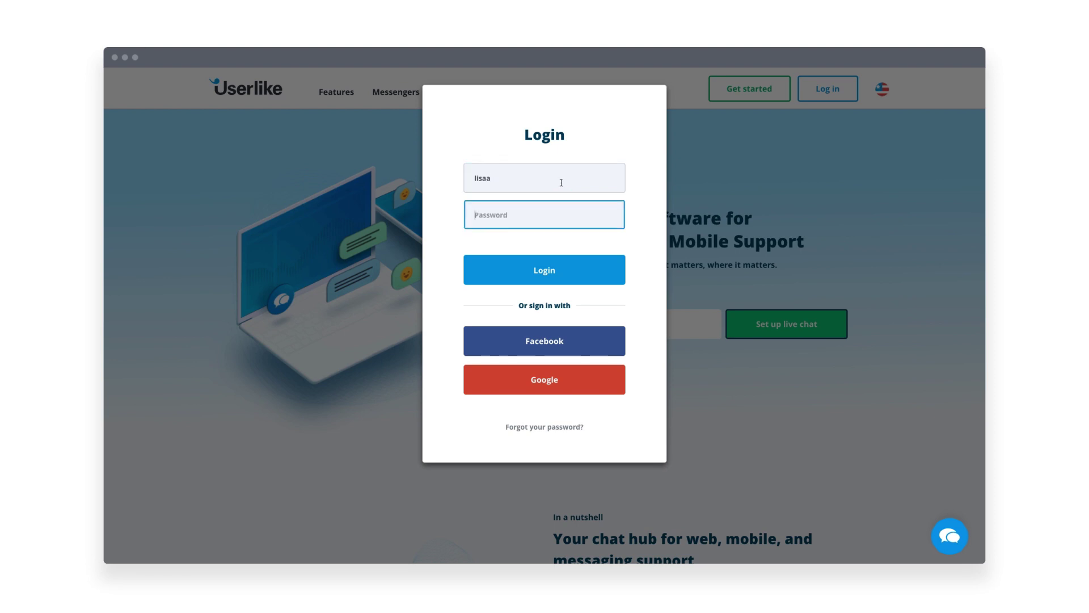
text(************)
key(Return)
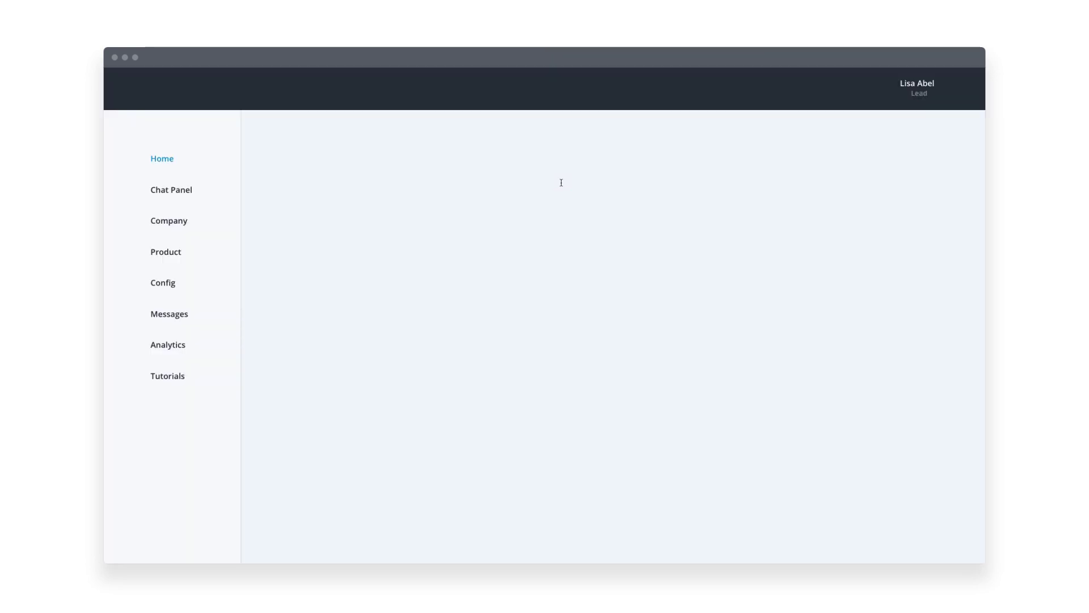
Step: Open the Fantastic Support Crew widget from Config's widget list
click(177, 251)
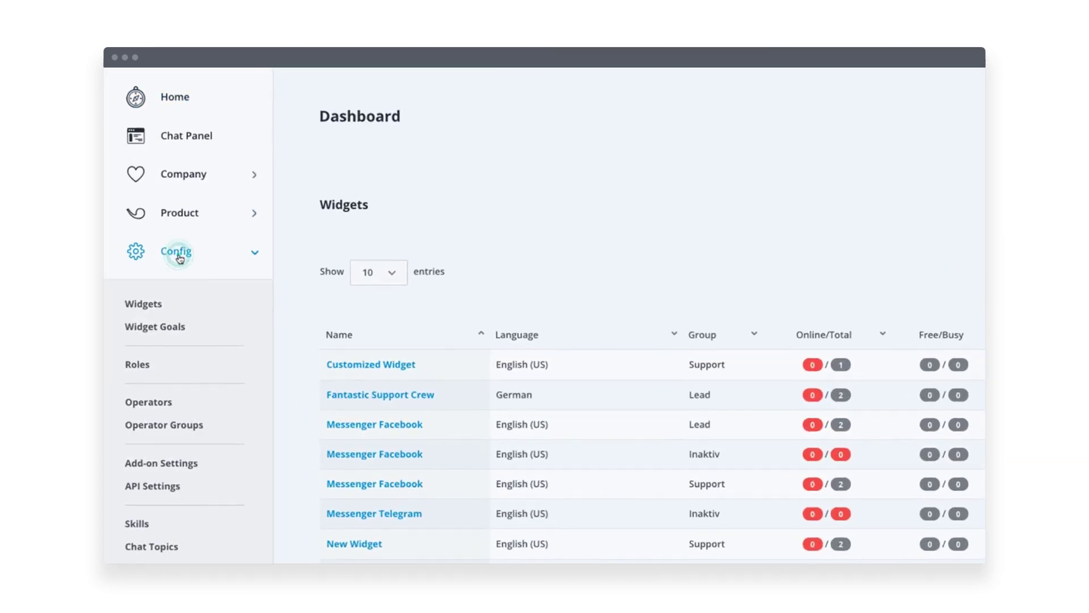
click(156, 303)
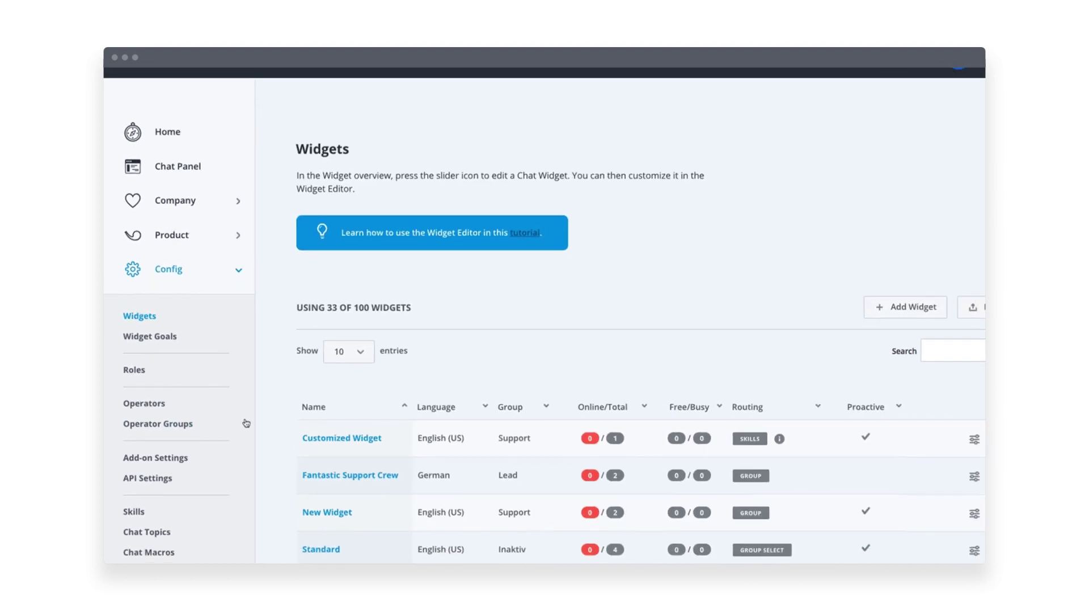
click(313, 468)
Step: Copy the widget's JavaScript install code and paste it into the HTML body
click(671, 294)
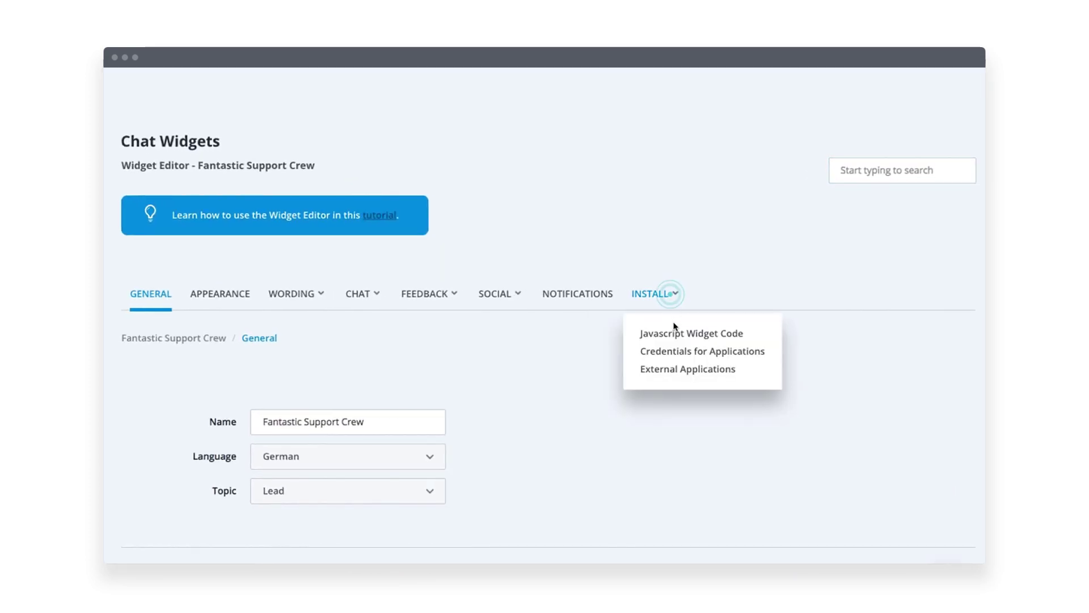
click(681, 333)
scroll(646, 346, down, 1)
click(433, 429)
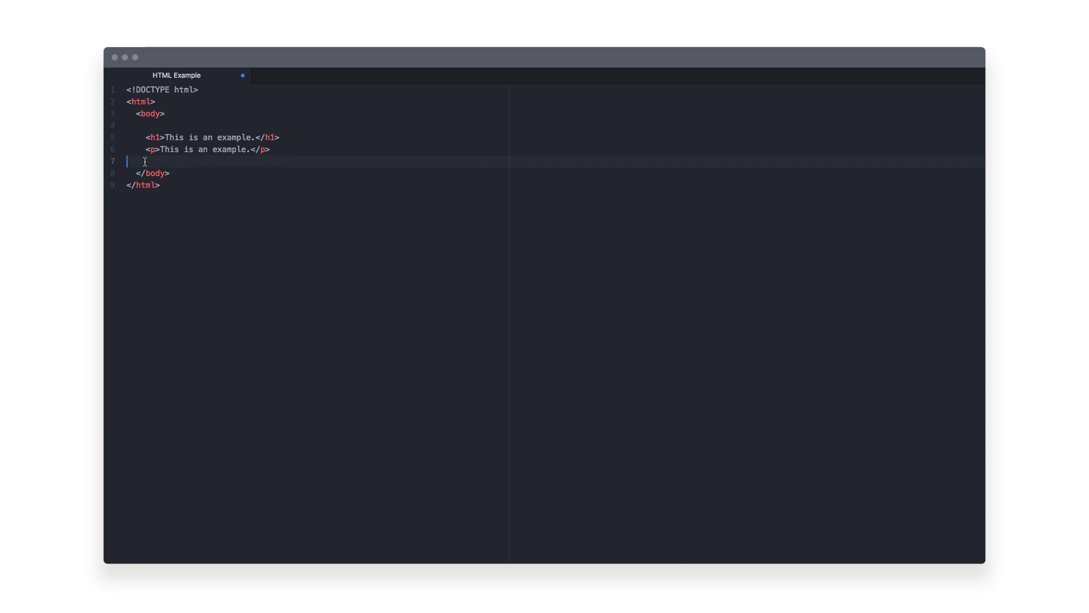
key(ctrl+v)
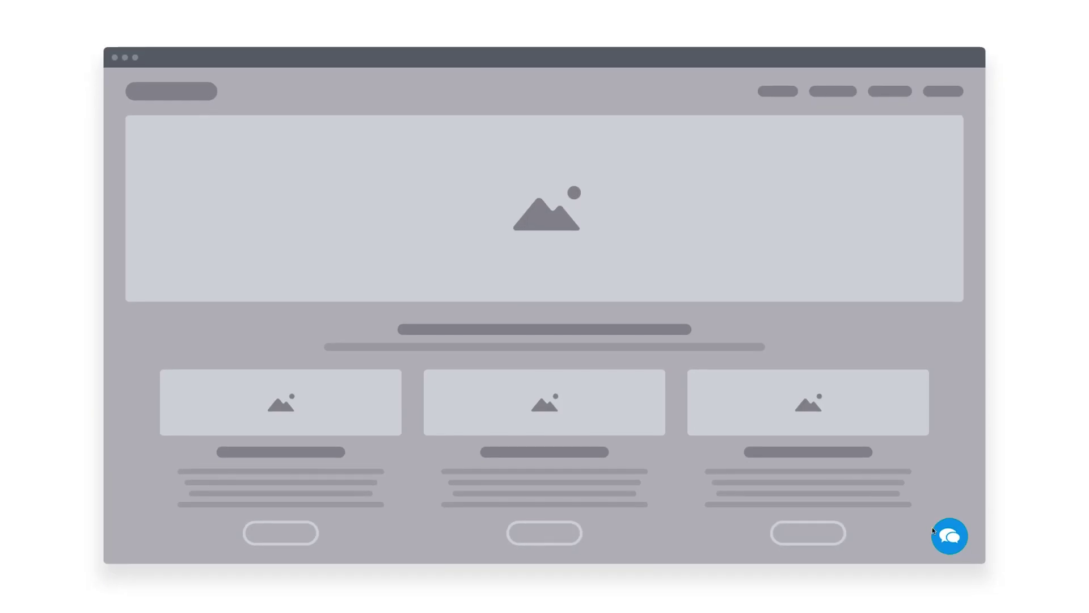
click(940, 533)
click(867, 501)
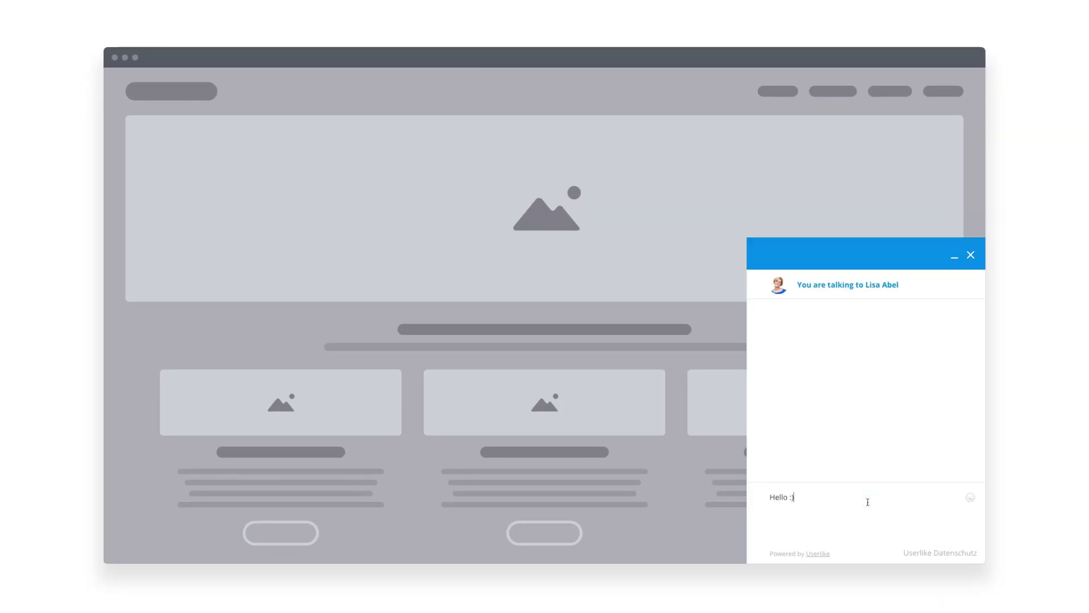
key(Return)
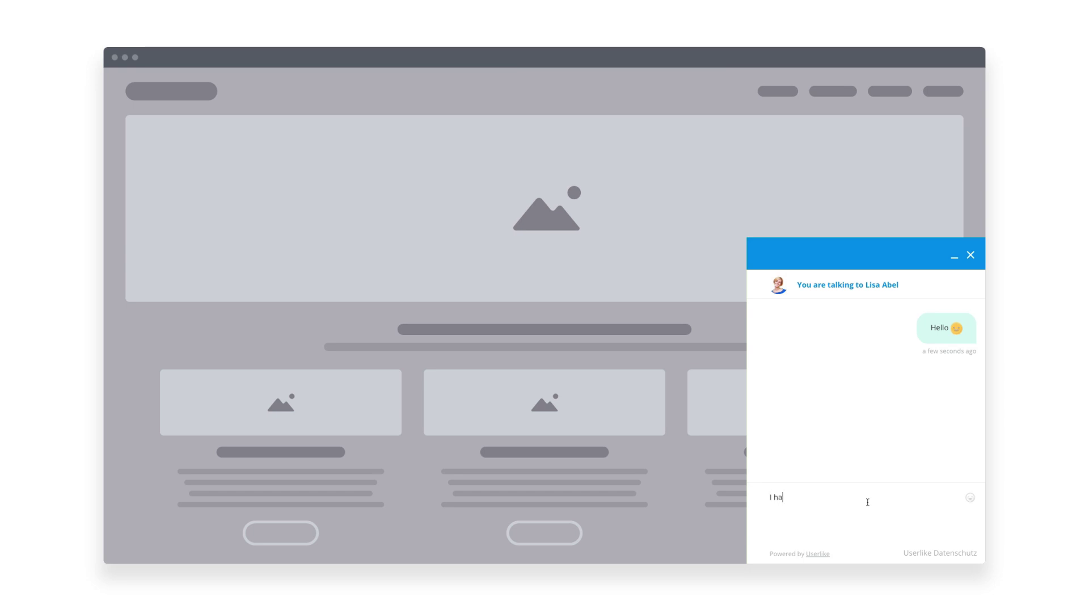